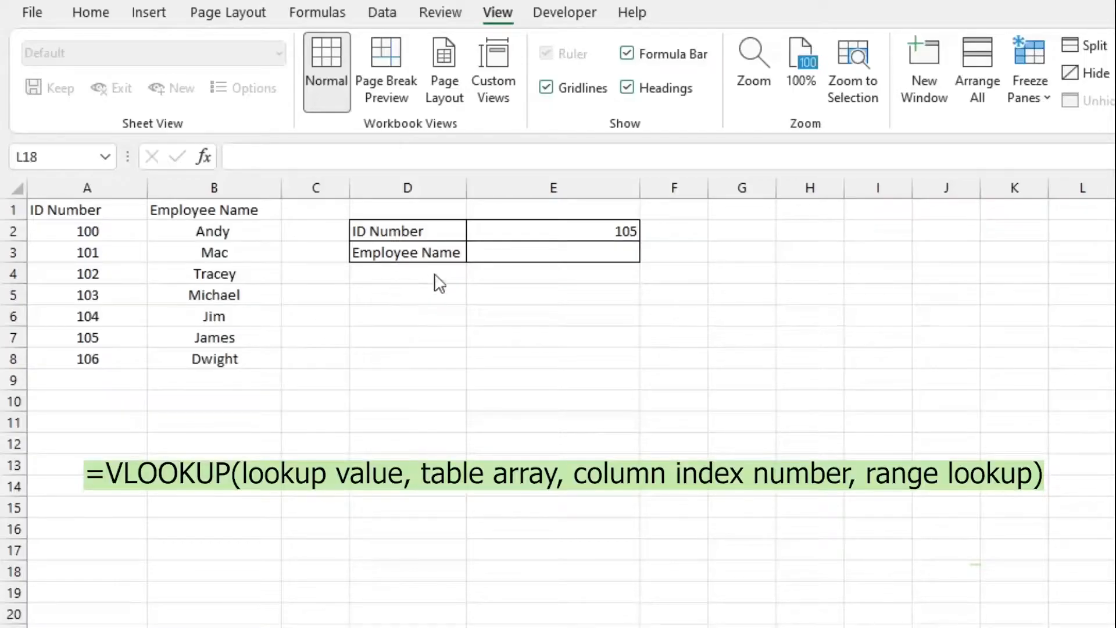
# - Enter =VLOOKUP(E2,A2:B8,2,0) in cell E3 to look up the employee name for the ID number in E2
pyautogui.doubleClick(483, 254)
pyautogui.click(483, 254)
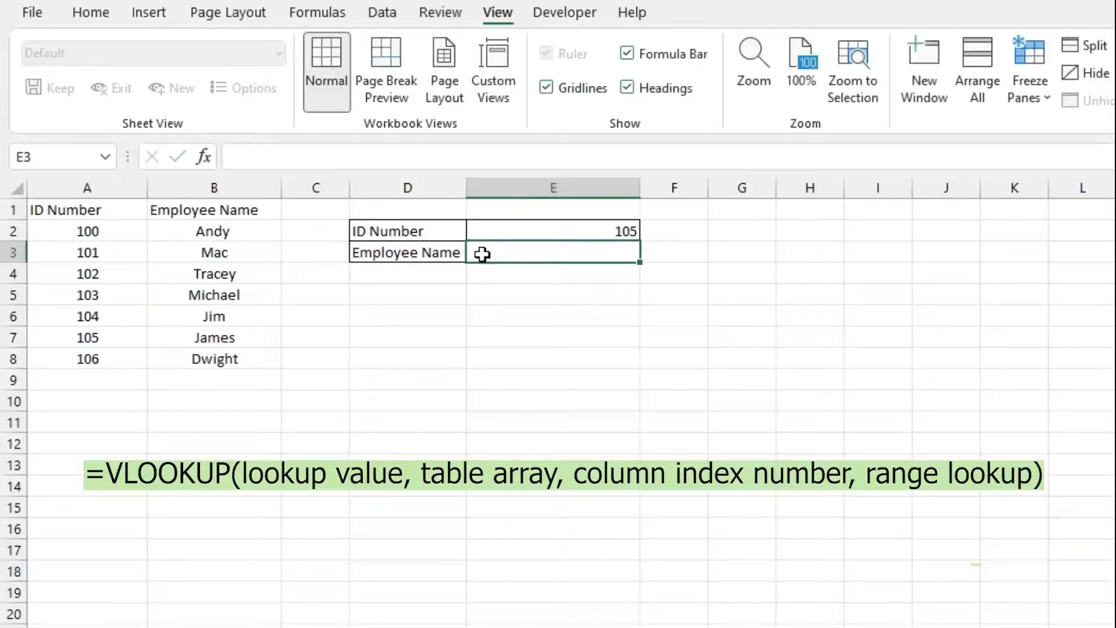
pyautogui.write('=Vloo')
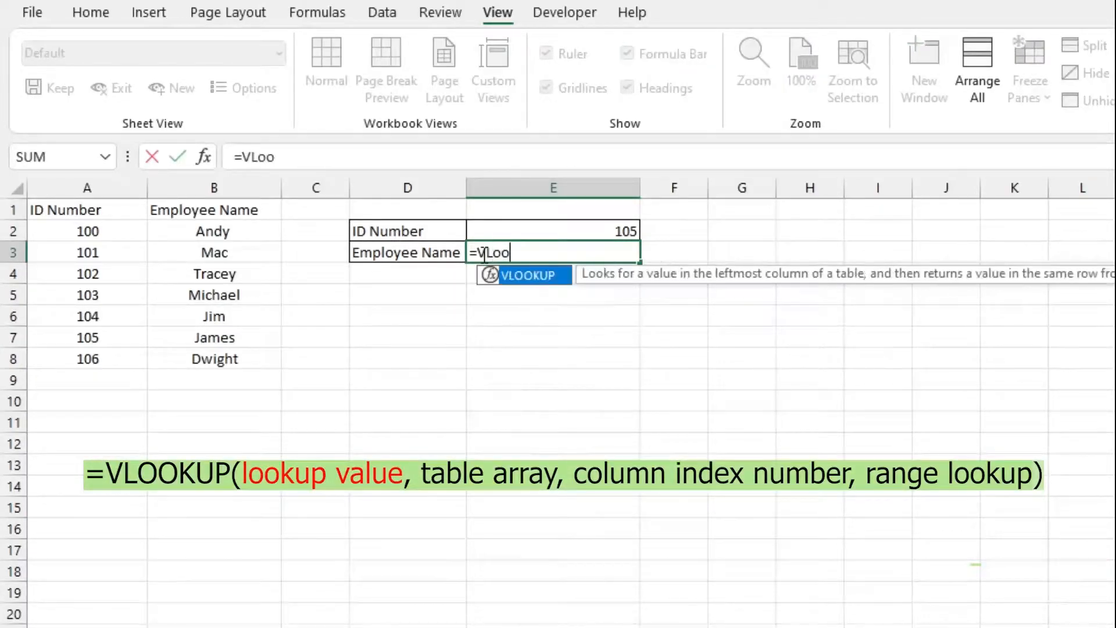
pyautogui.press('Tab')
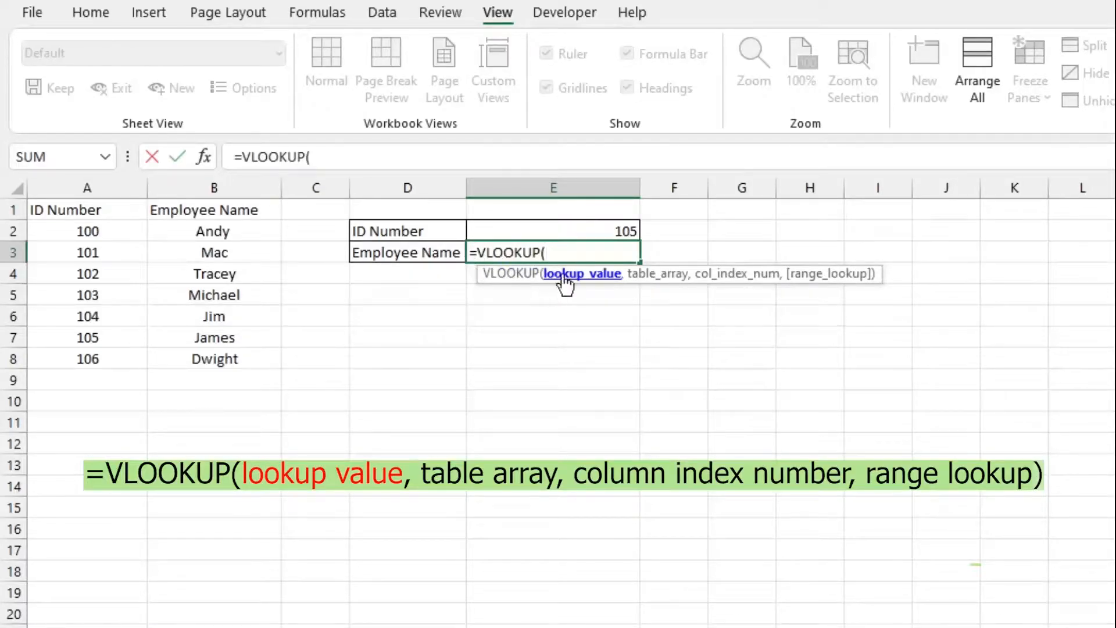
pyautogui.click(560, 227)
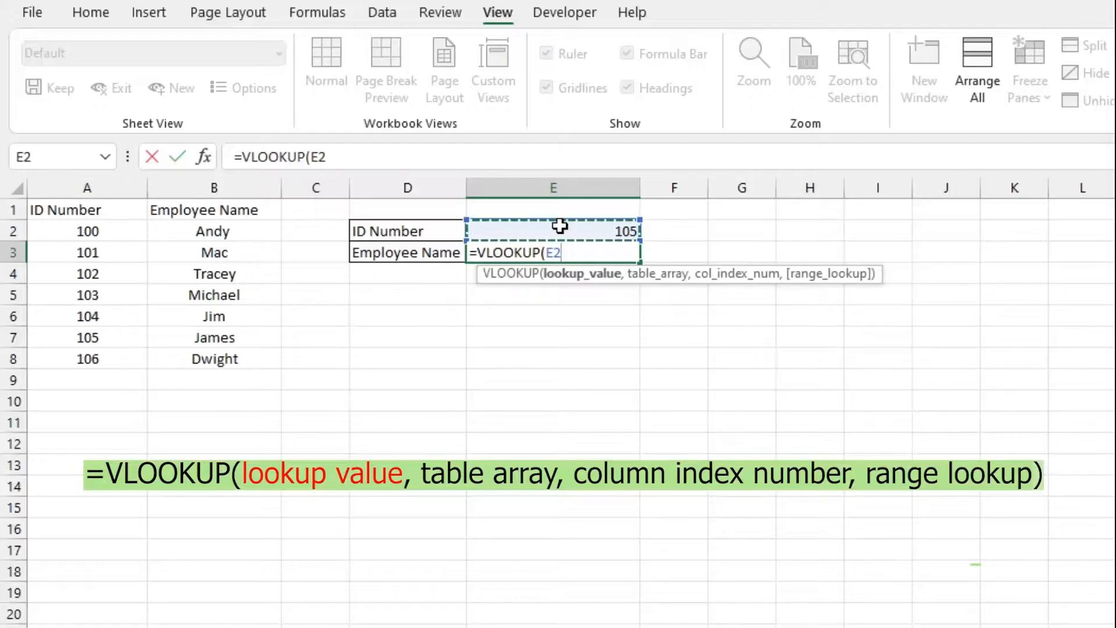
pyautogui.write(',')
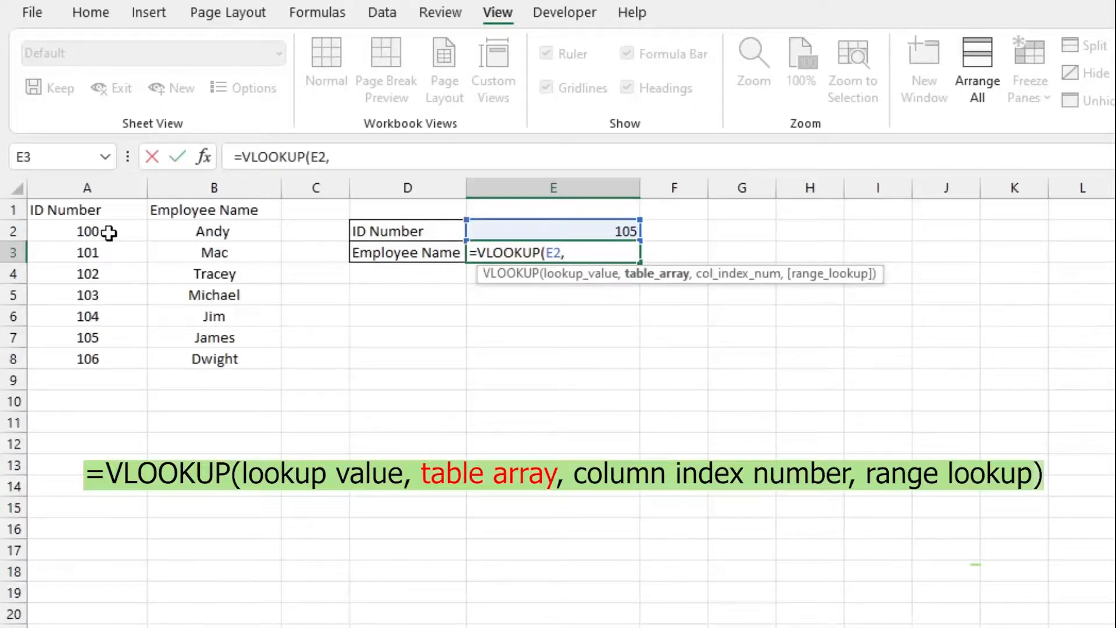
pyautogui.moveTo(109, 232); pyautogui.dragTo(222, 360)
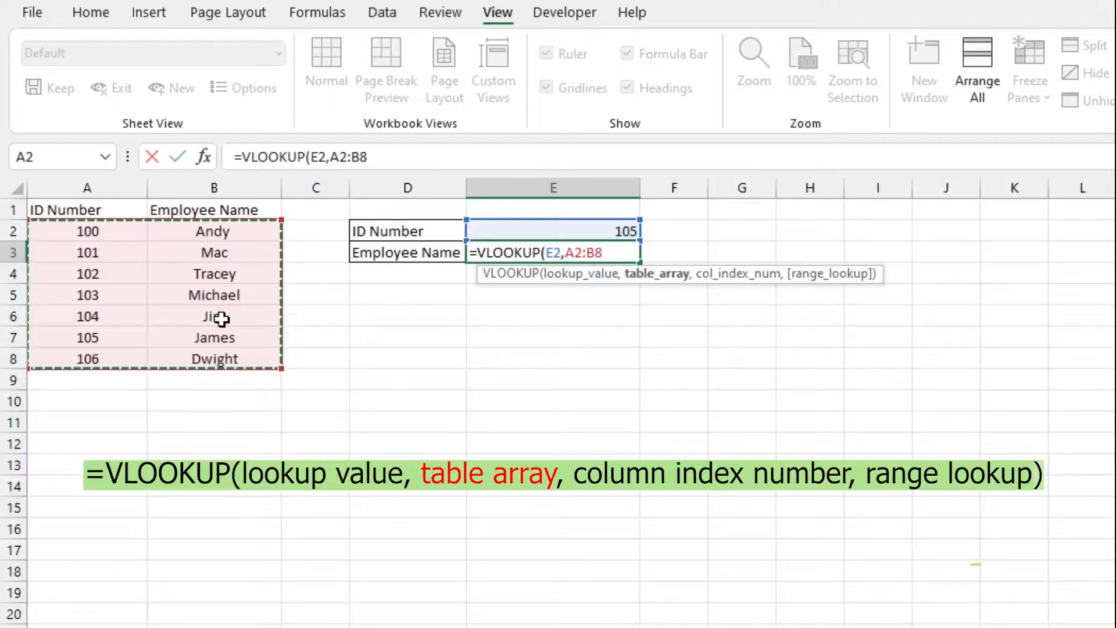
pyautogui.write(',')
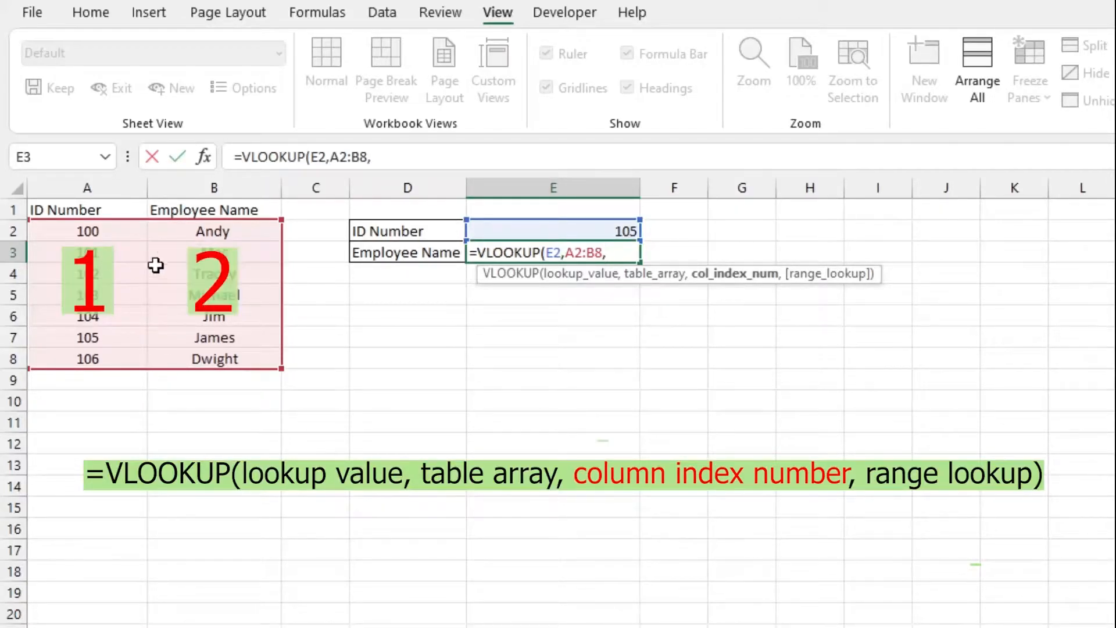
pyautogui.write('2,')
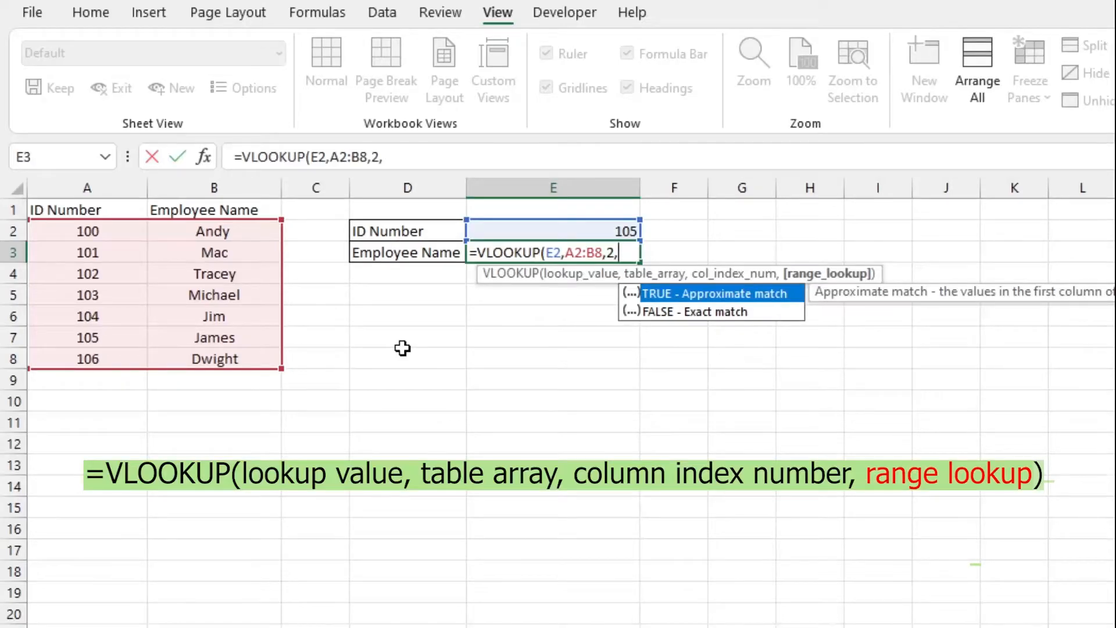
pyautogui.write('0)')
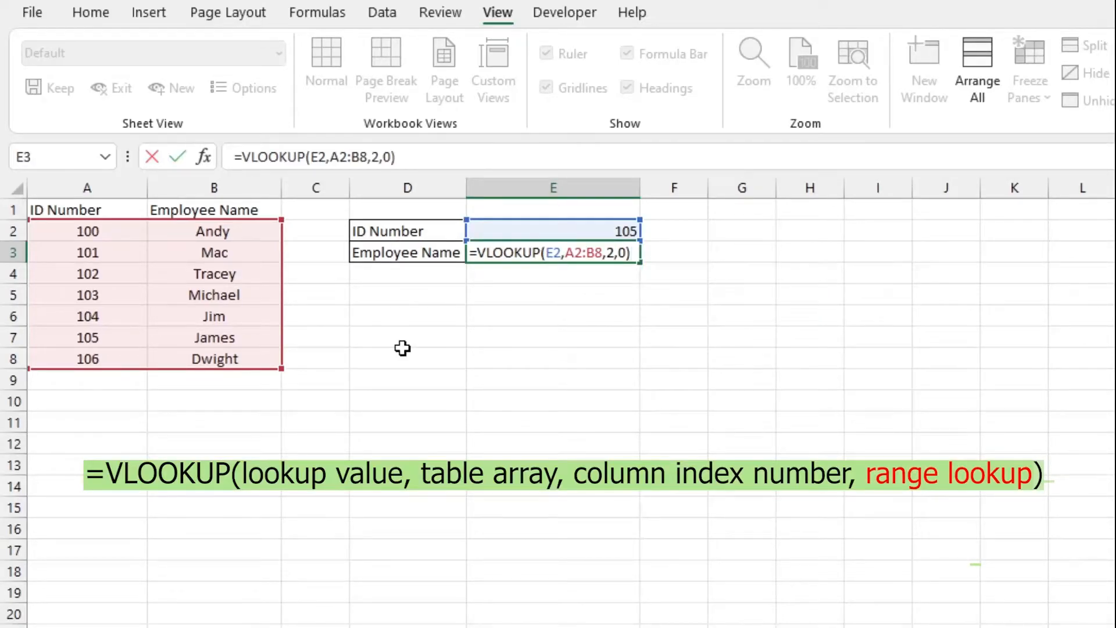
pyautogui.press('Return')
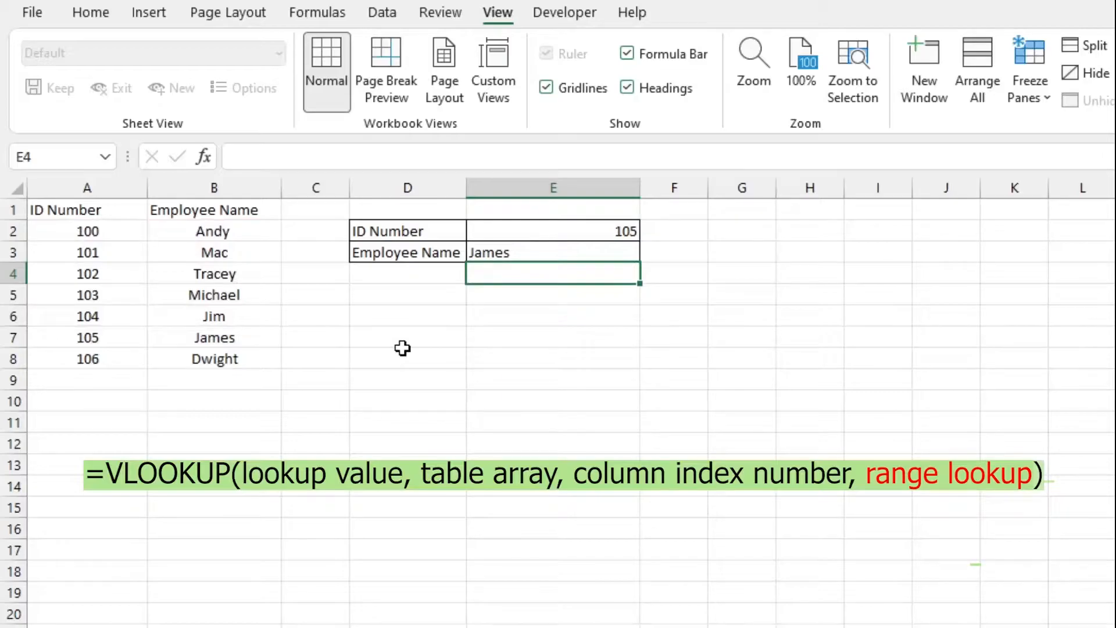
pyautogui.click(529, 249)
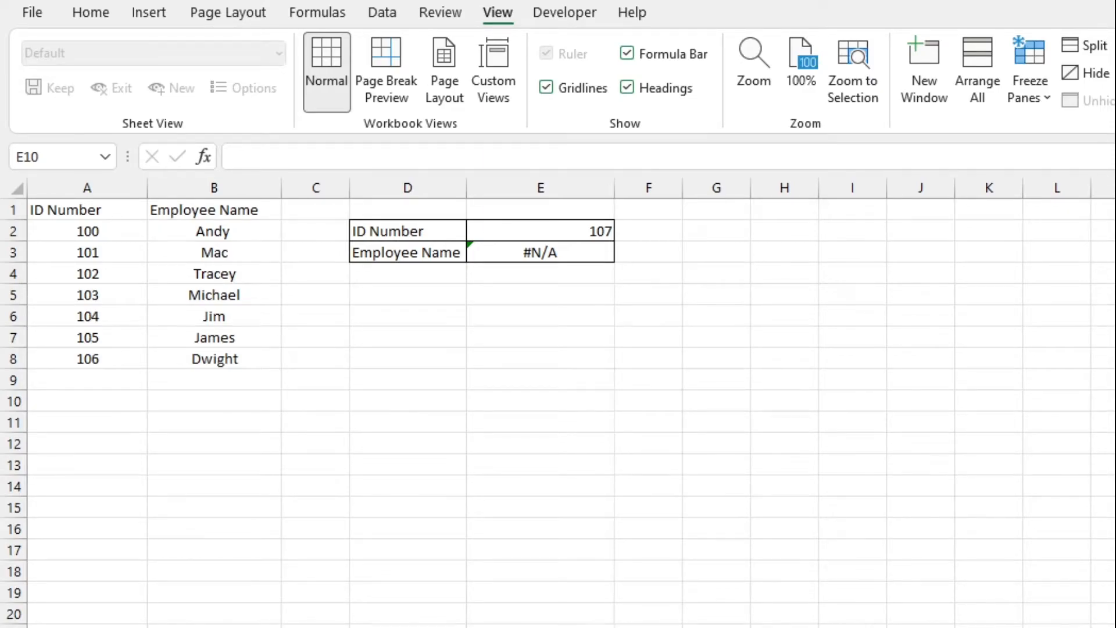
# - Add an employee record in row 9, with the ID number from E2 in column A and the employee's name in column B
pyautogui.click(575, 252)
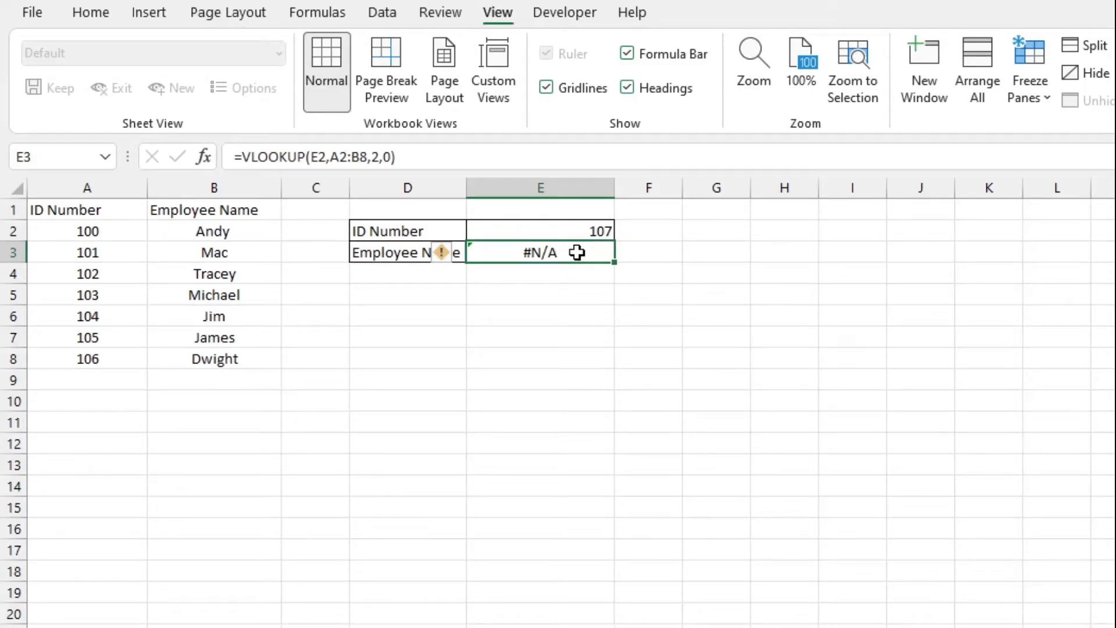
pyautogui.click(571, 231)
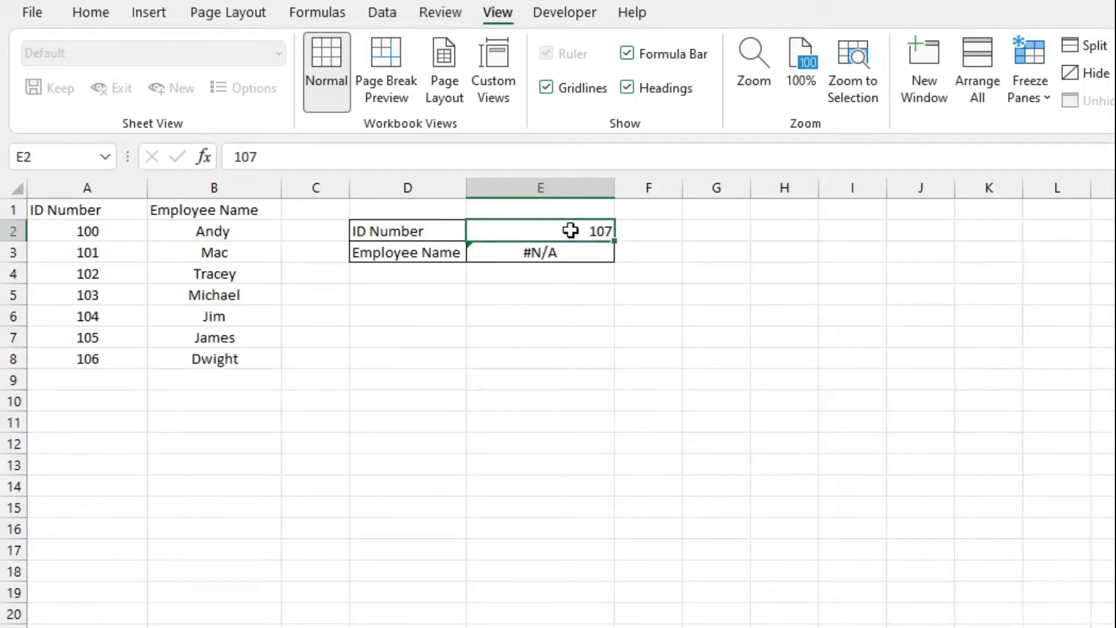
pyautogui.click(121, 382)
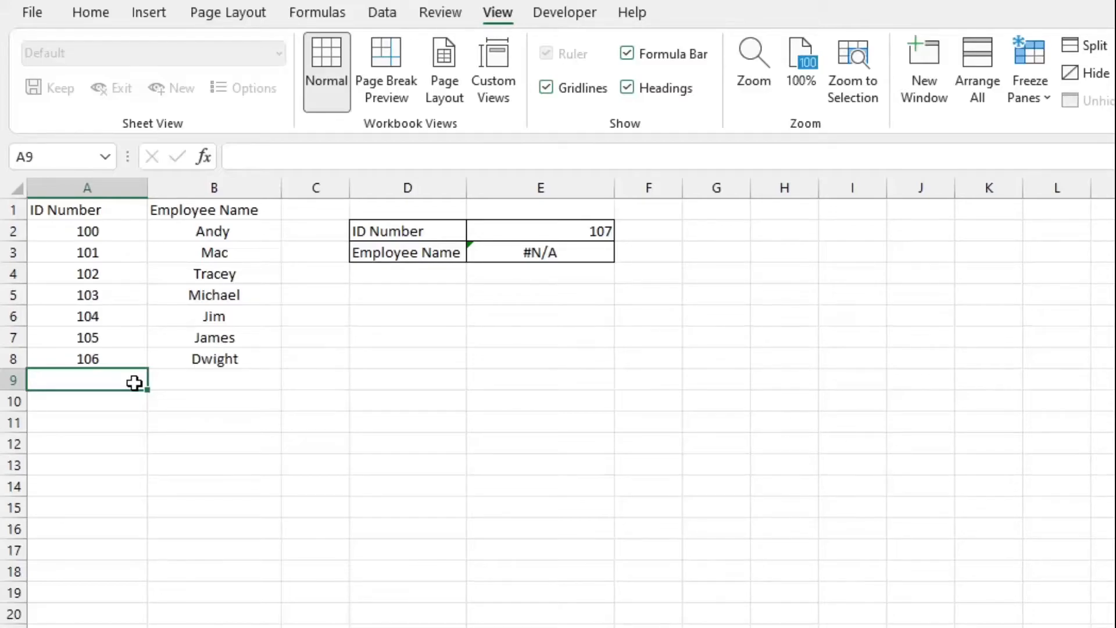
pyautogui.write('107')
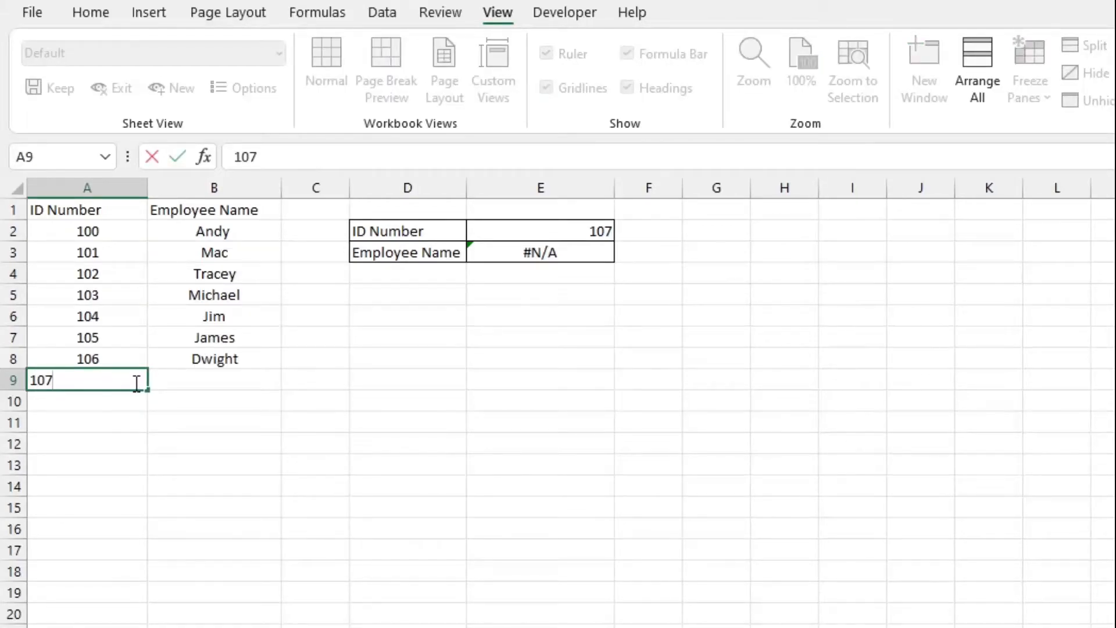
pyautogui.press('Tab')
pyautogui.write('Randy')
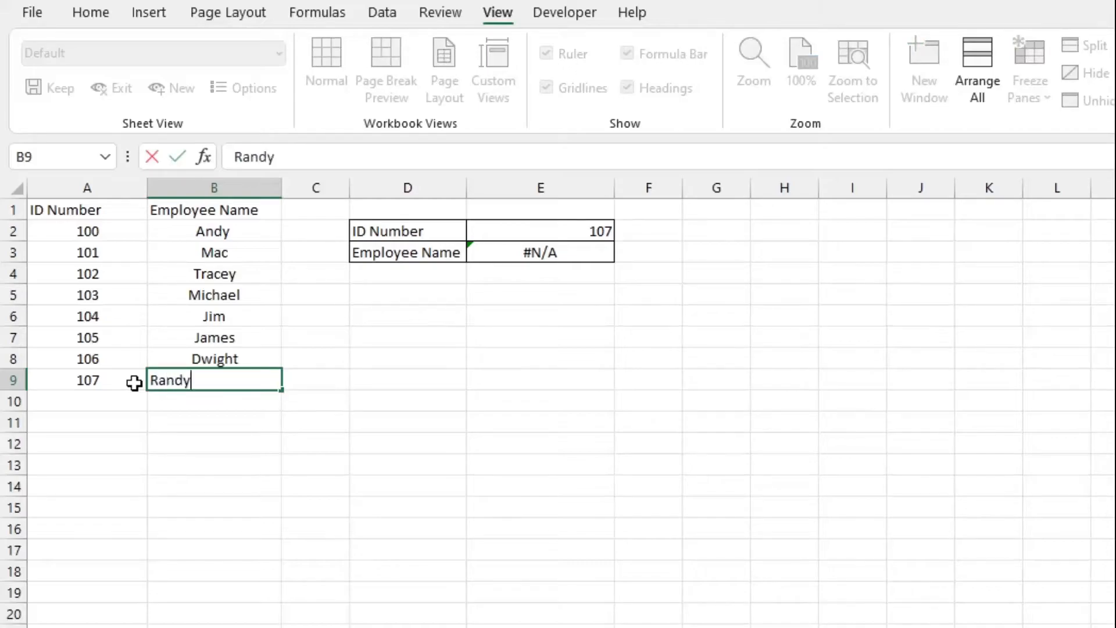
pyautogui.press('Return')
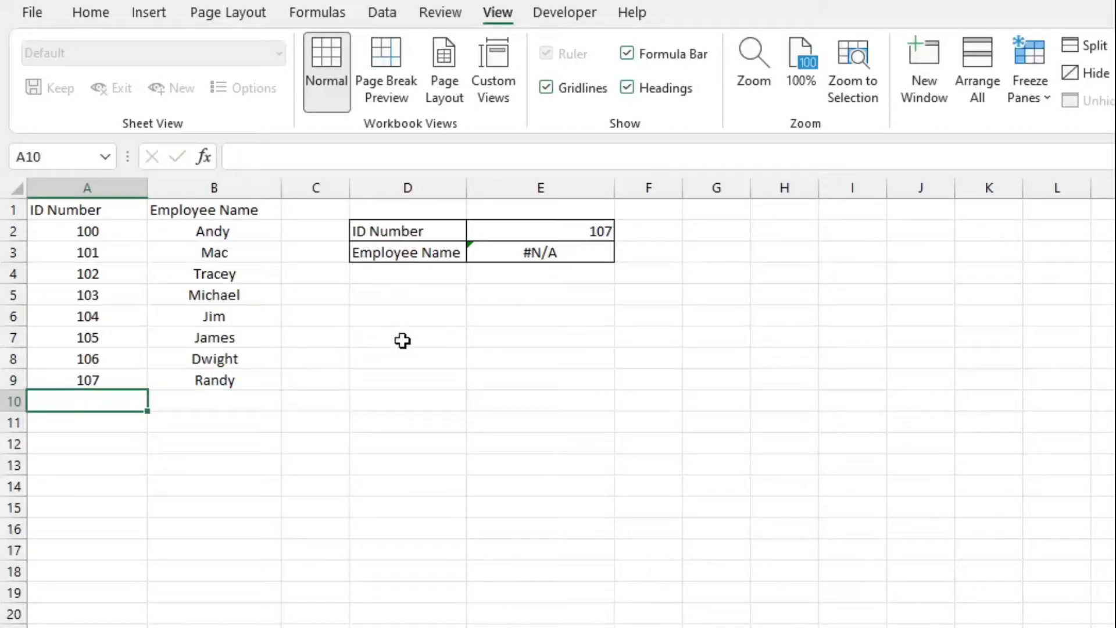
# - Extend the table array in E3's VLOOKUP formula to A2:B9
pyautogui.click(561, 255)
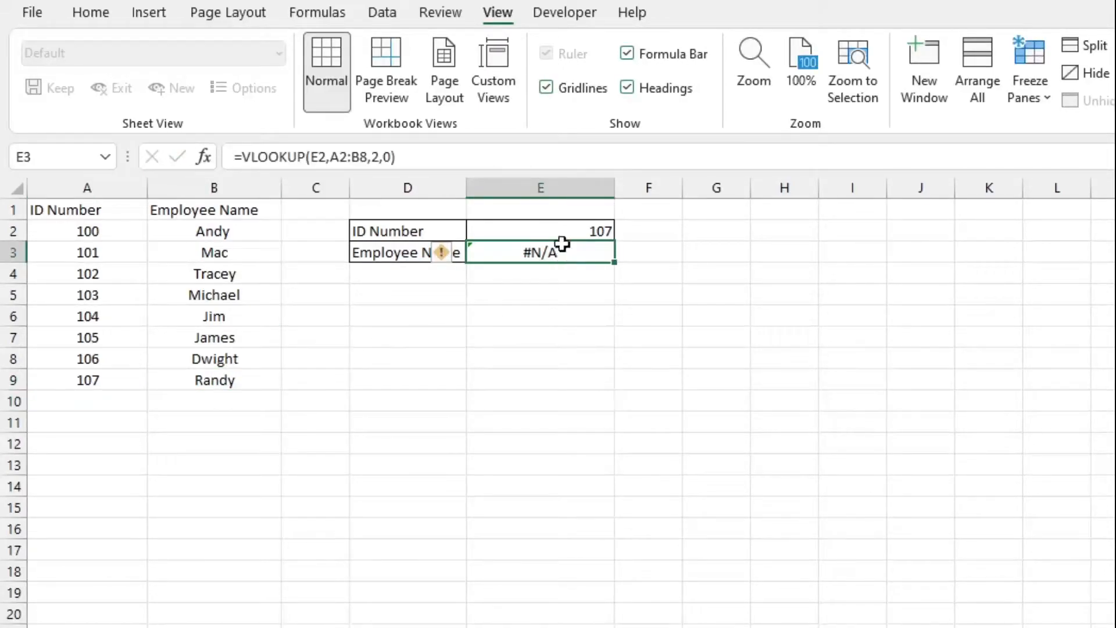
pyautogui.click(359, 158)
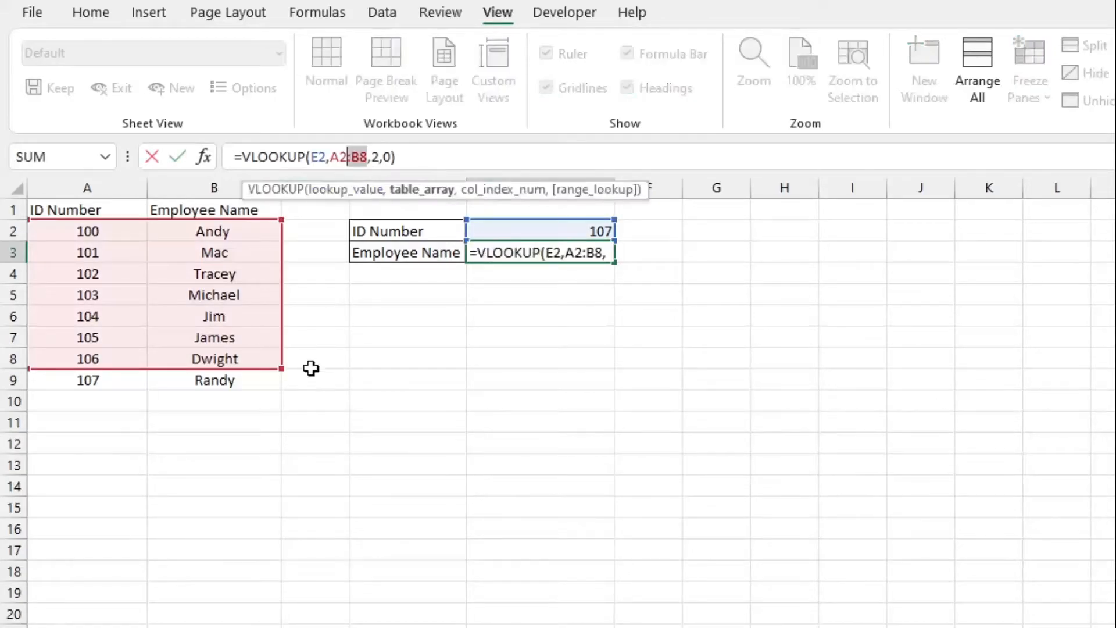
pyautogui.moveTo(279, 367); pyautogui.dragTo(282, 388)
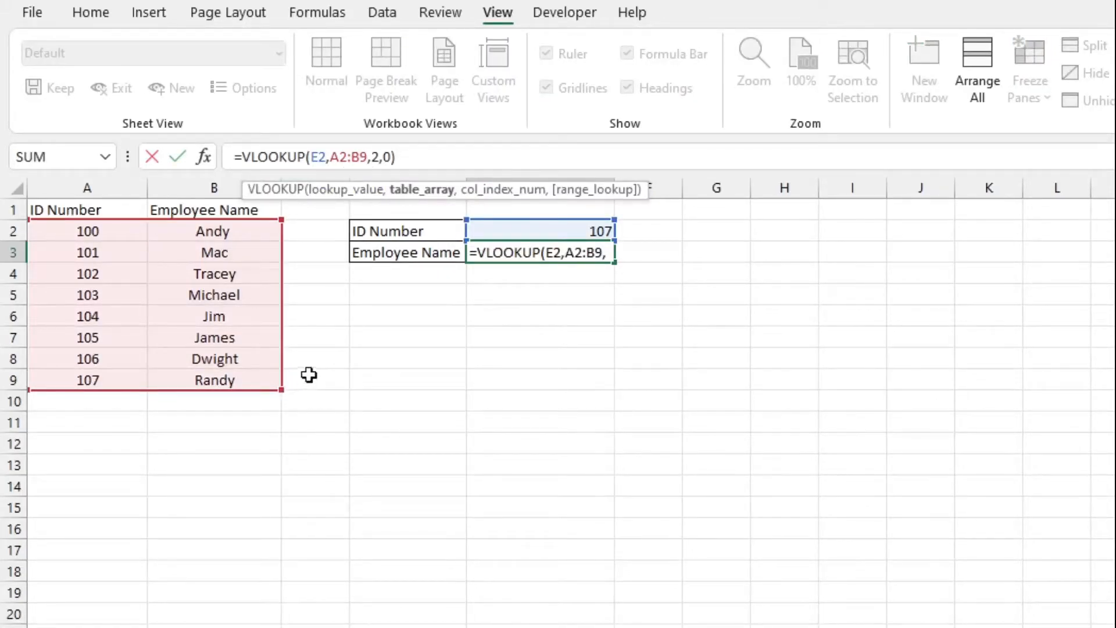
pyautogui.press('Return')
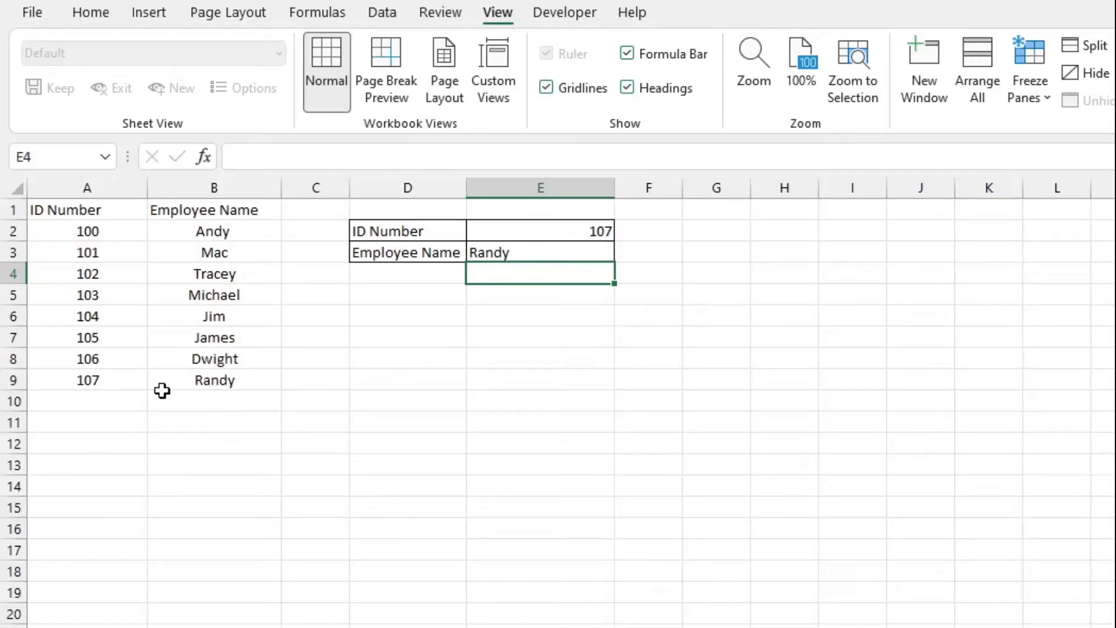
# - Append the letter p to the ID number in A9 and select the lookup result in E3
pyautogui.click(140, 382)
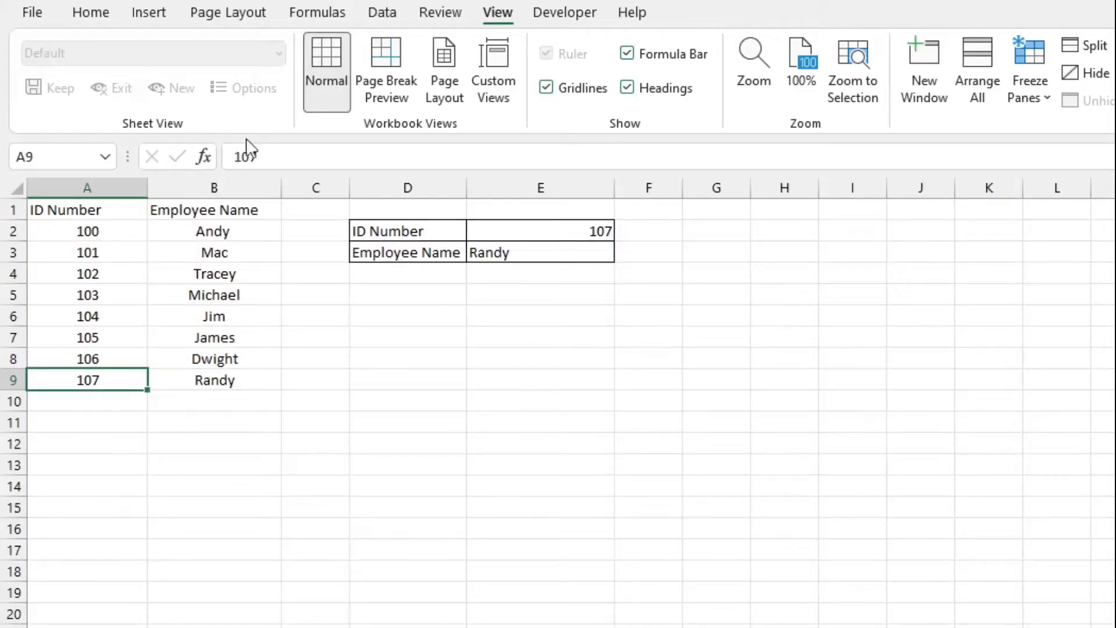
pyautogui.click(299, 155)
pyautogui.write('p')
pyautogui.press('Return')
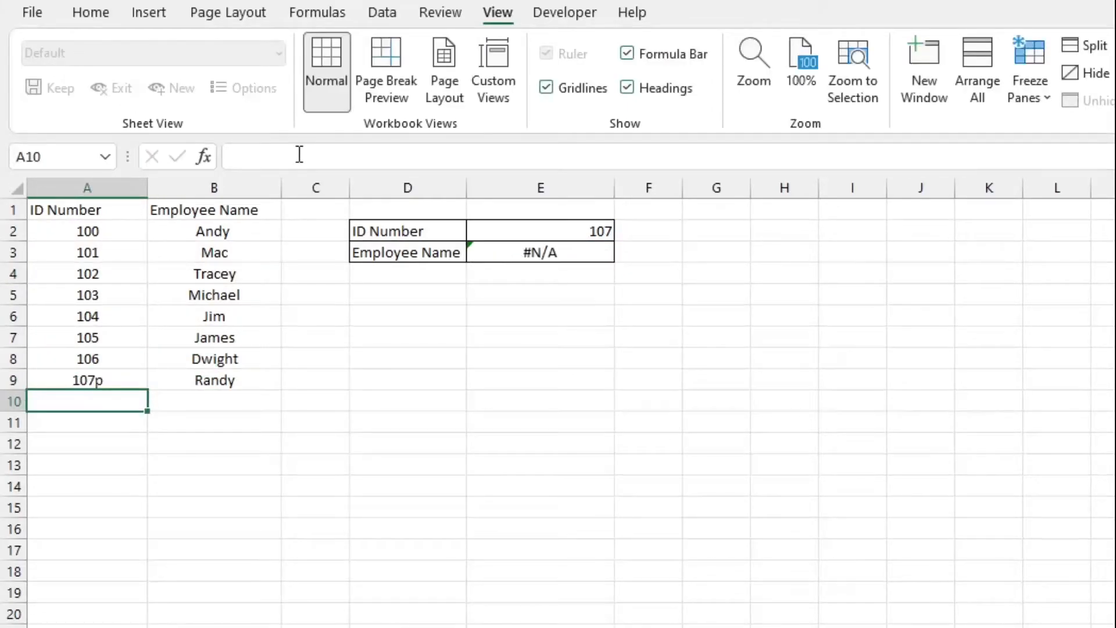
pyautogui.click(491, 251)
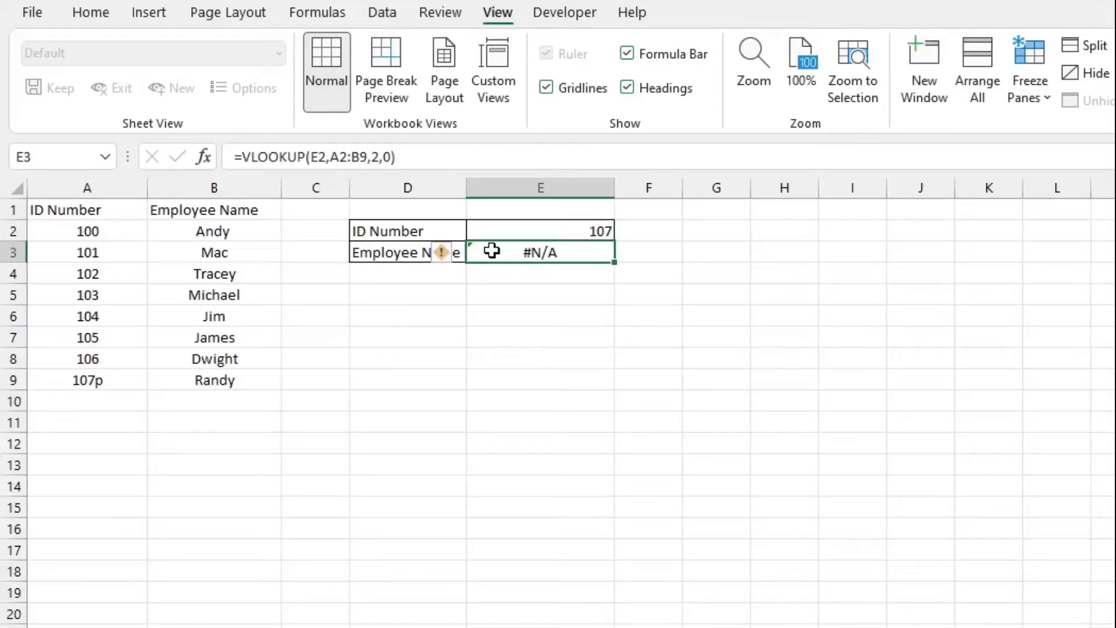
# - Remove the letter p from the ID number in A9
pyautogui.click(120, 383)
pyautogui.click(269, 151)
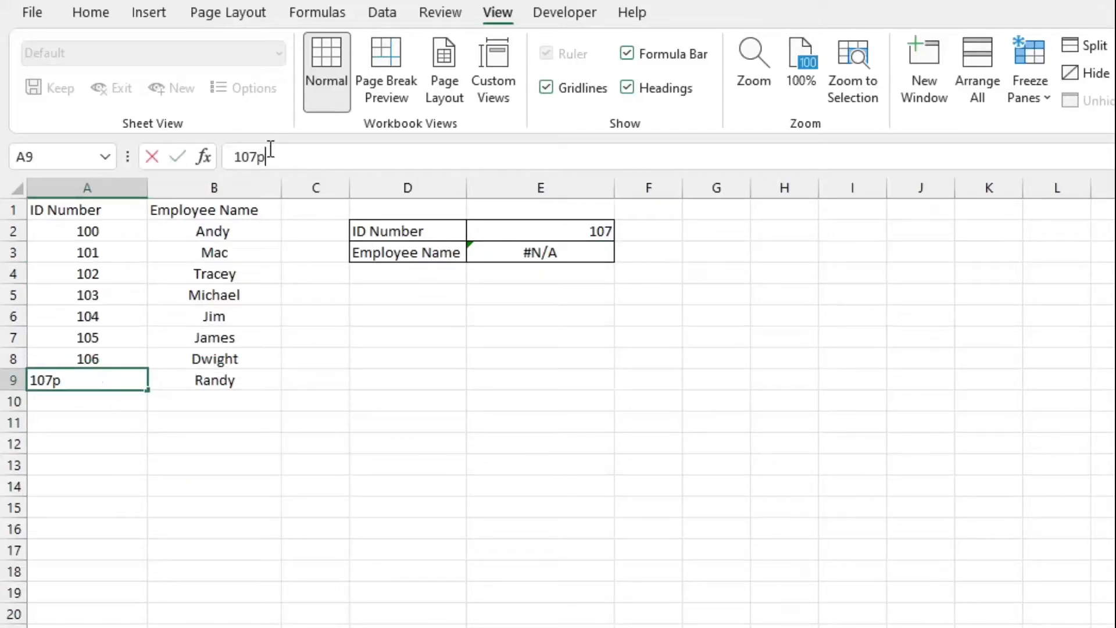
pyautogui.press('BackSpace')
pyautogui.press('Return')
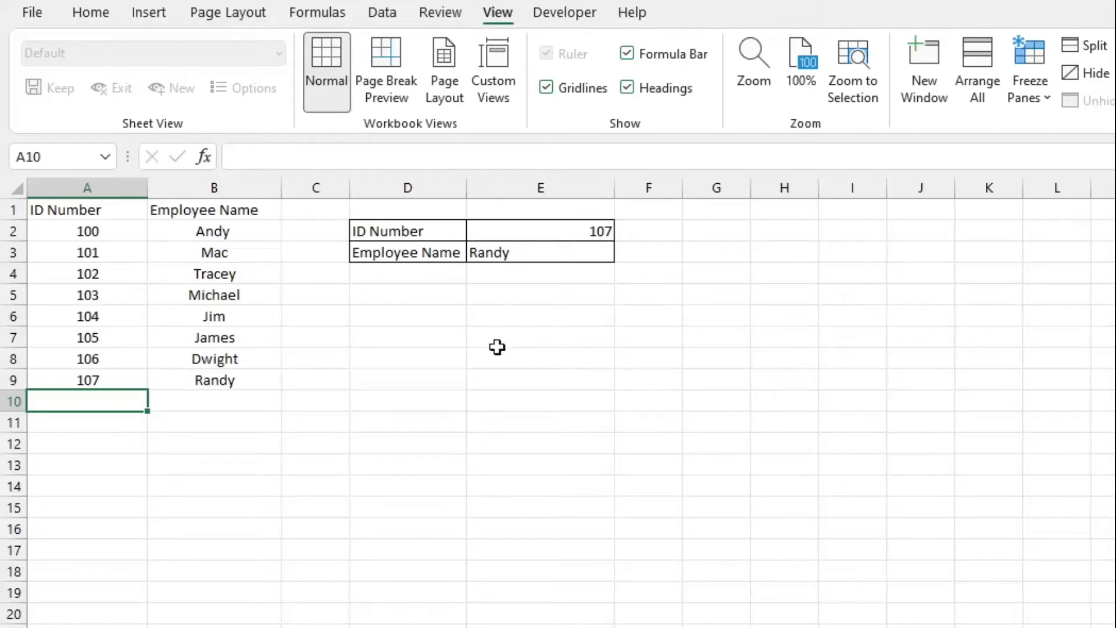
pyautogui.click(494, 364)
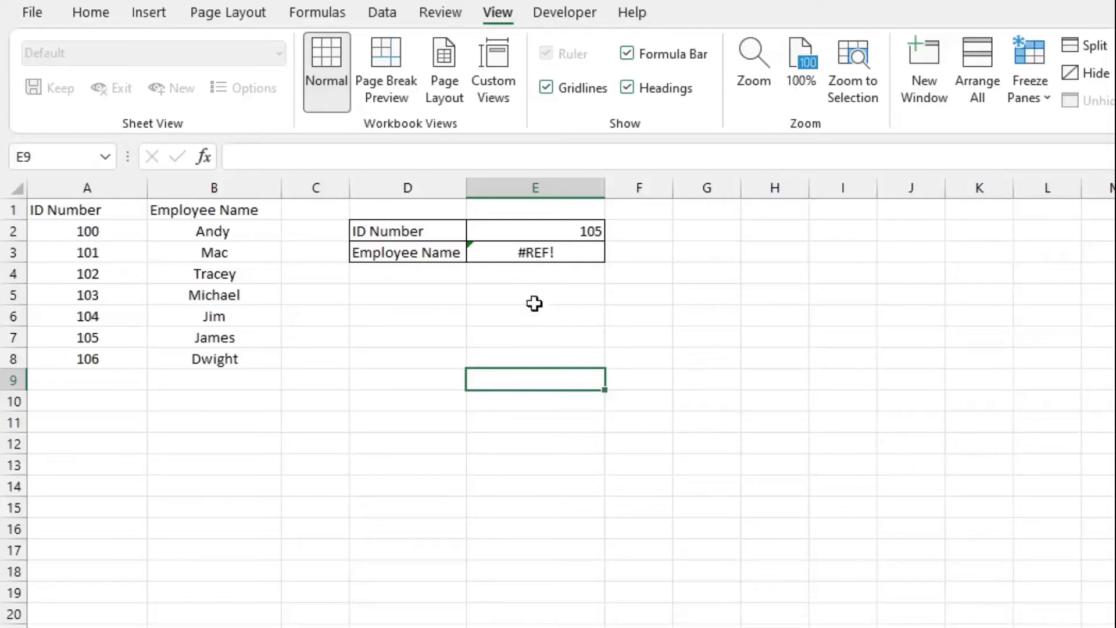
# - Set the column index number in E3's VLOOKUP formula to 2
pyautogui.click(547, 254)
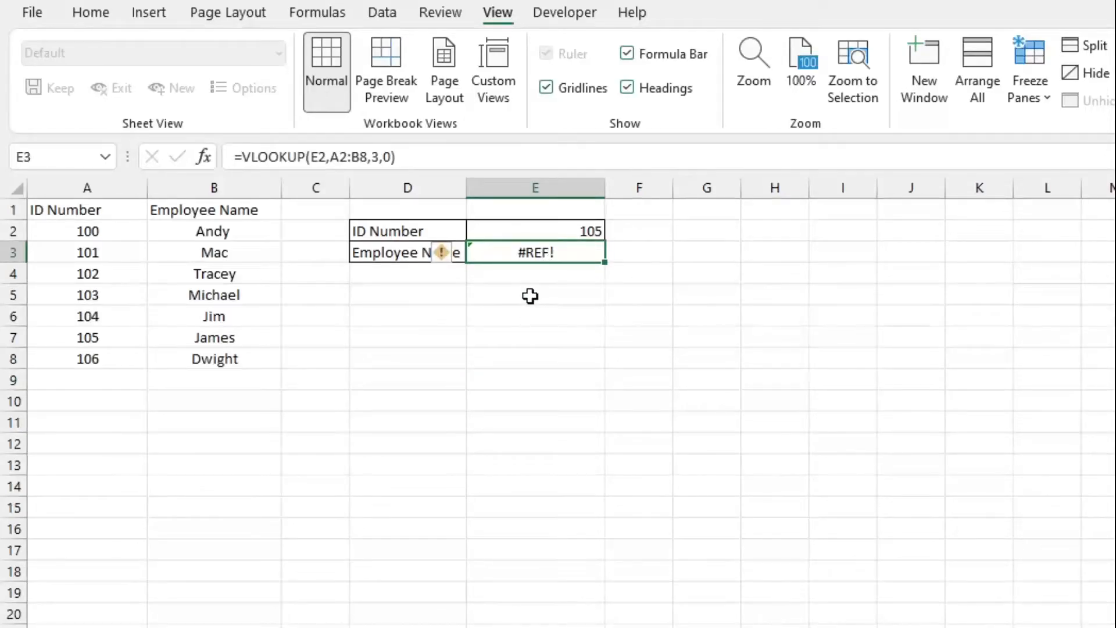
pyautogui.click(434, 168)
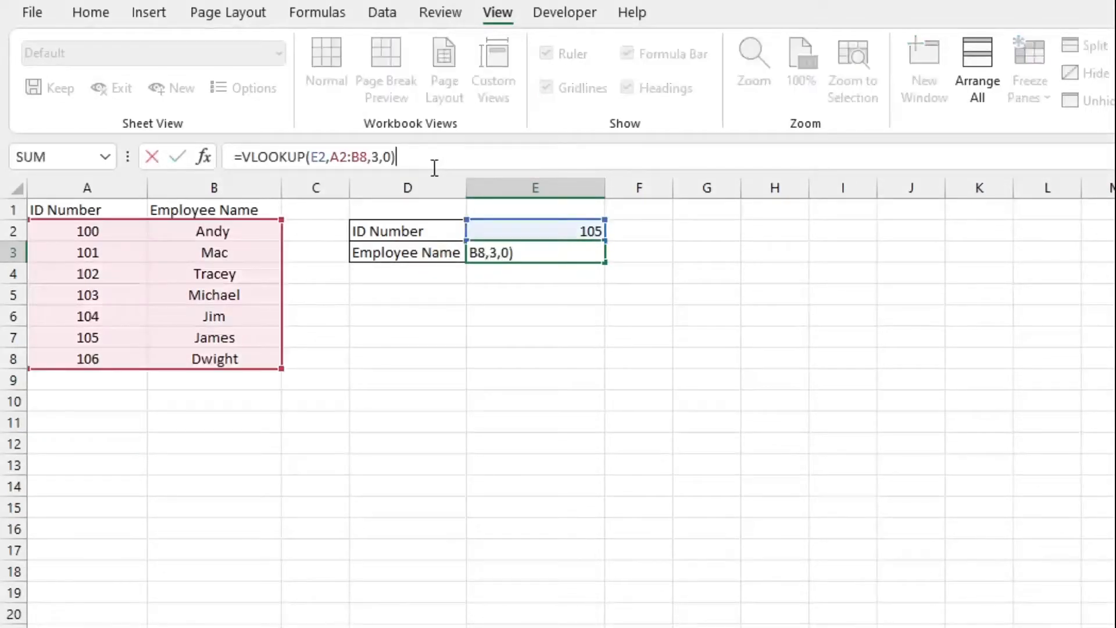
pyautogui.click(427, 339)
pyautogui.click(518, 256)
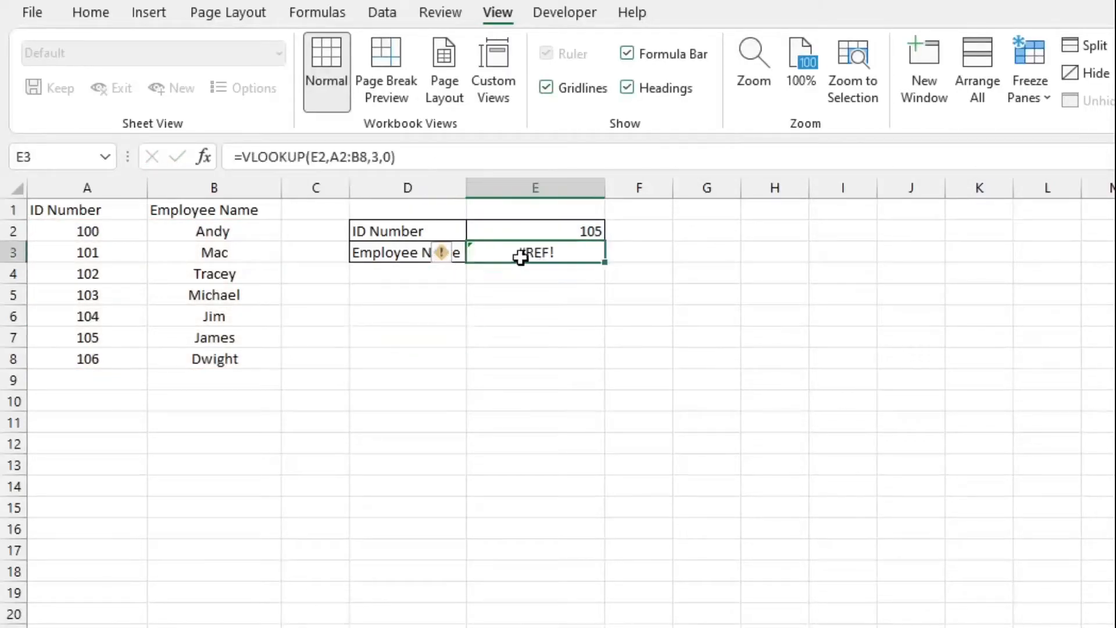
pyautogui.click(378, 157)
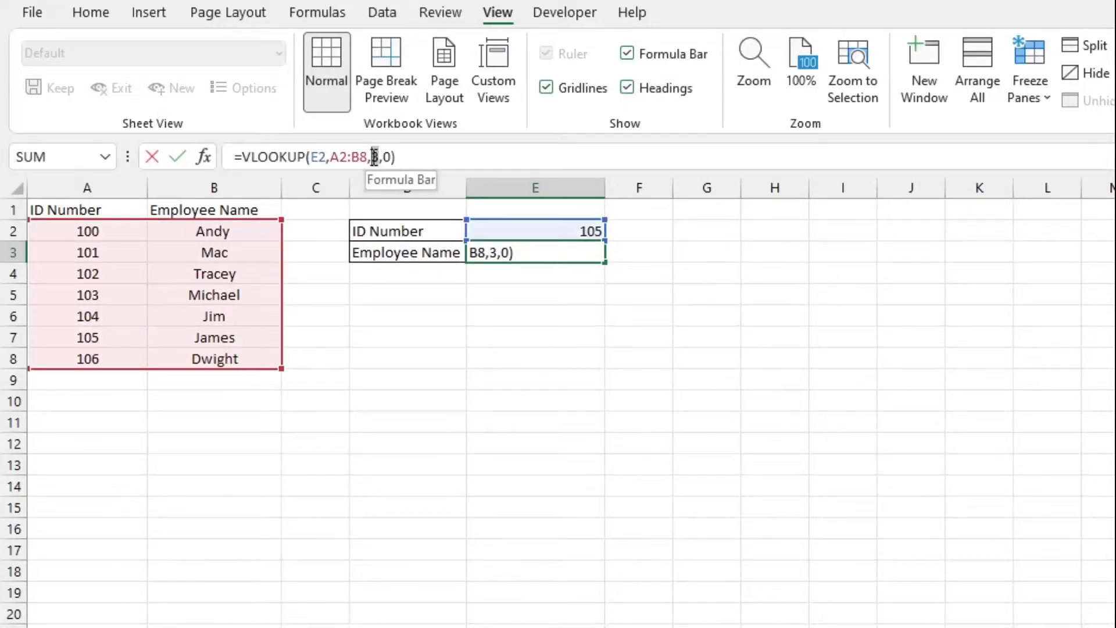
pyautogui.doubleClick(376, 157)
pyautogui.click(385, 157)
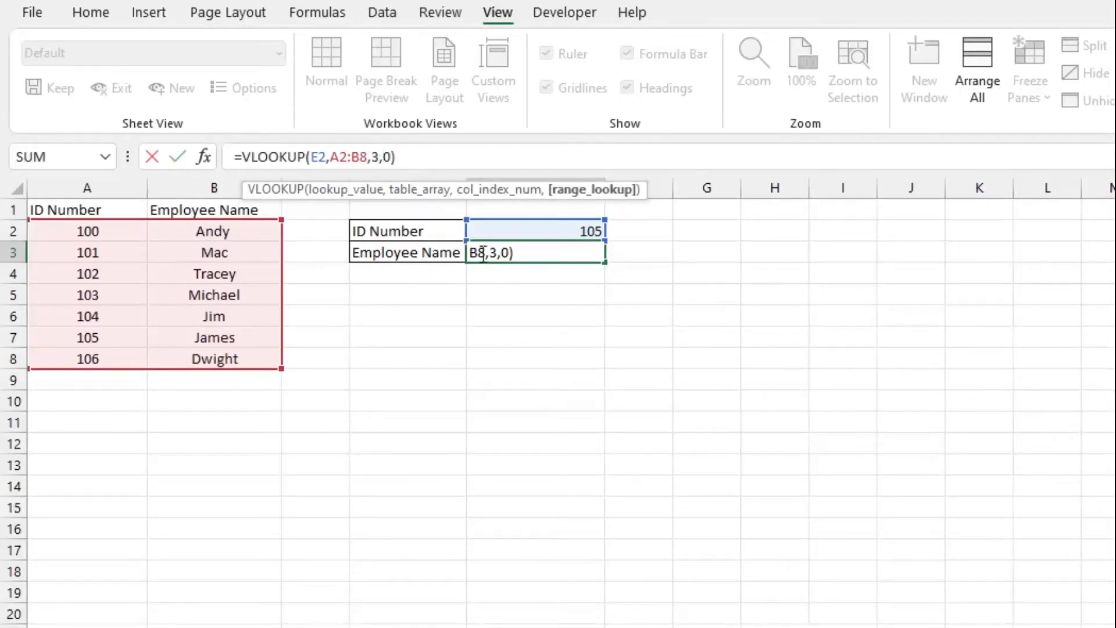
pyautogui.click(376, 157)
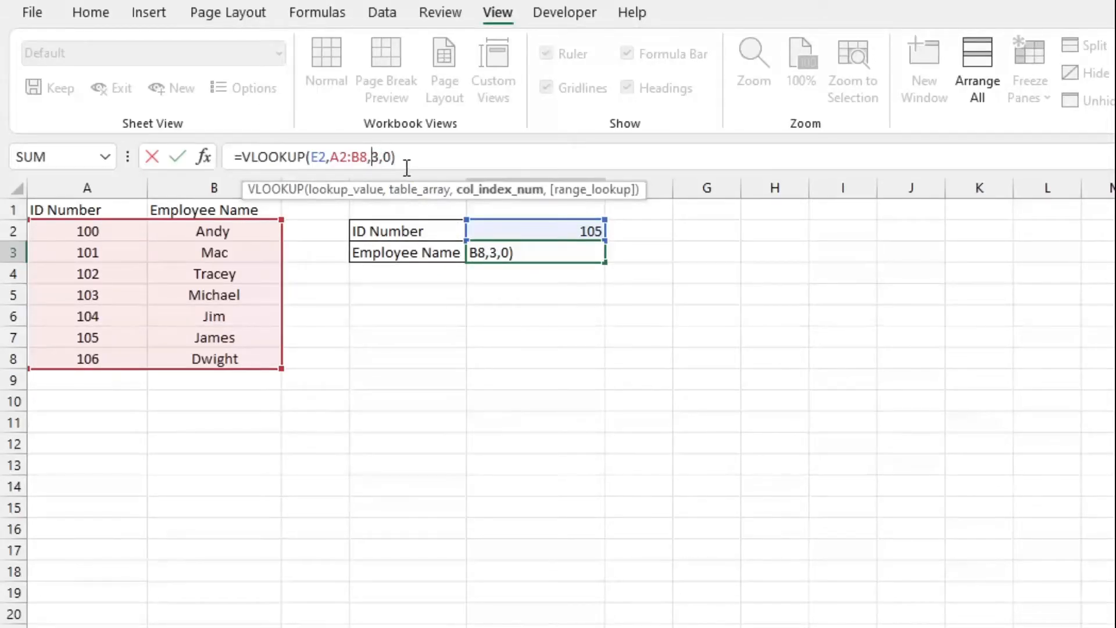
pyautogui.press('BackSpace')
pyautogui.write('2')
pyautogui.press('Return')
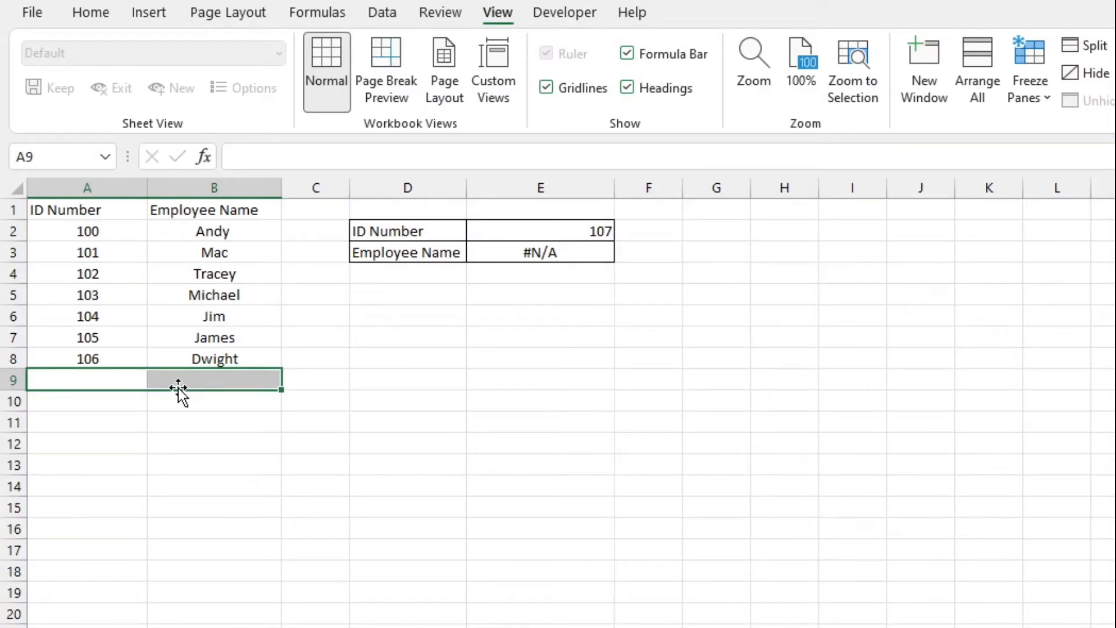
pyautogui.click(463, 342)
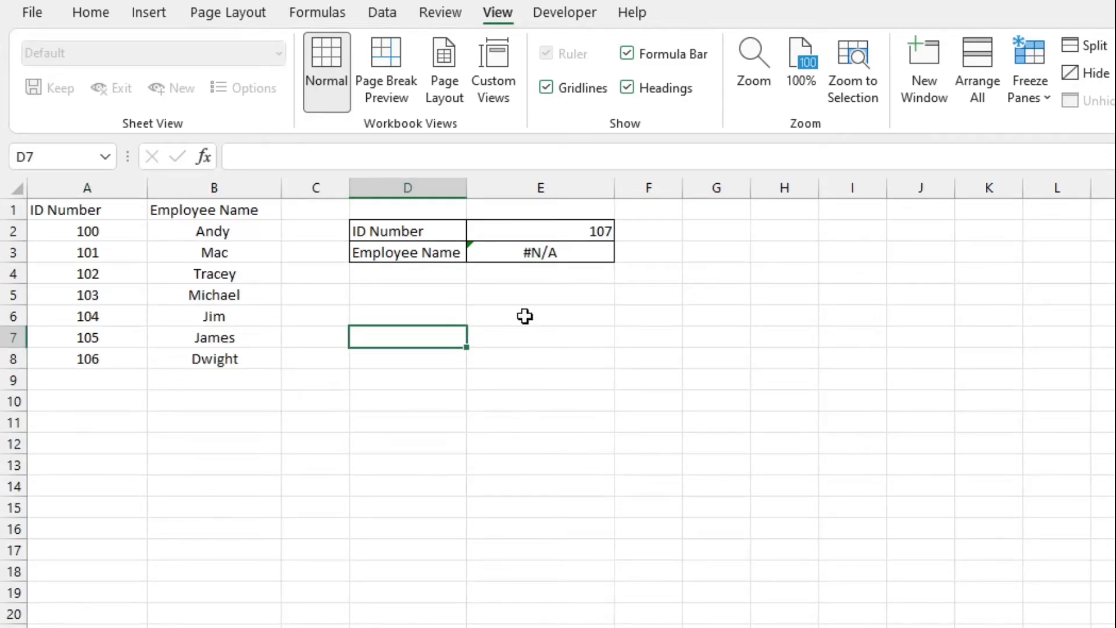
# - Wrap E3's VLOOKUP formula in IFERROR with an empty string ("") as the value if error
pyautogui.click(515, 237)
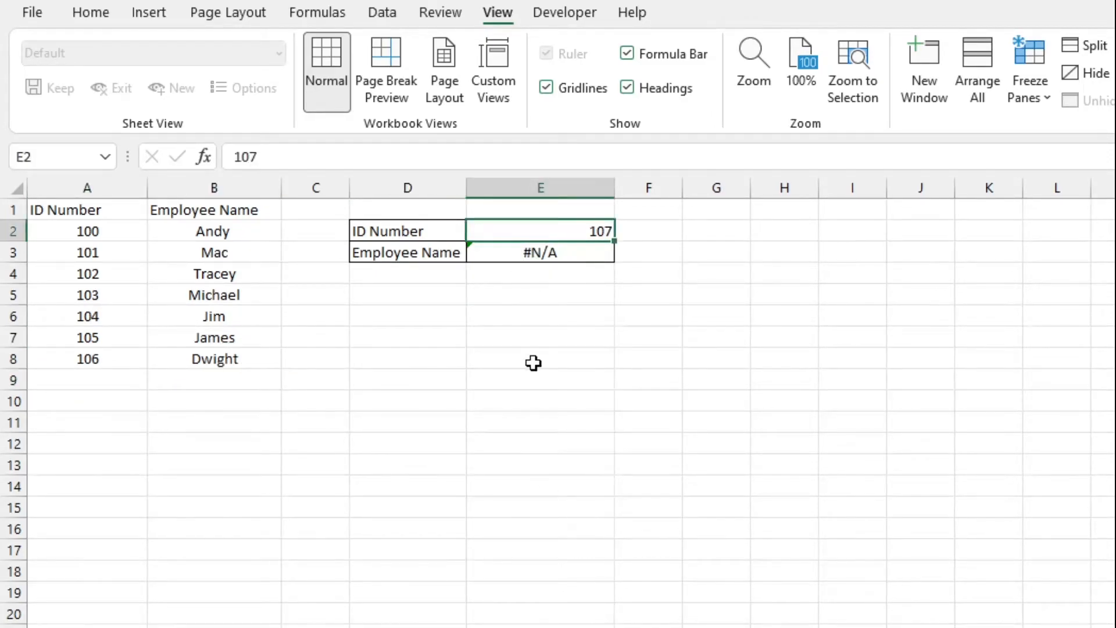
pyautogui.click(510, 254)
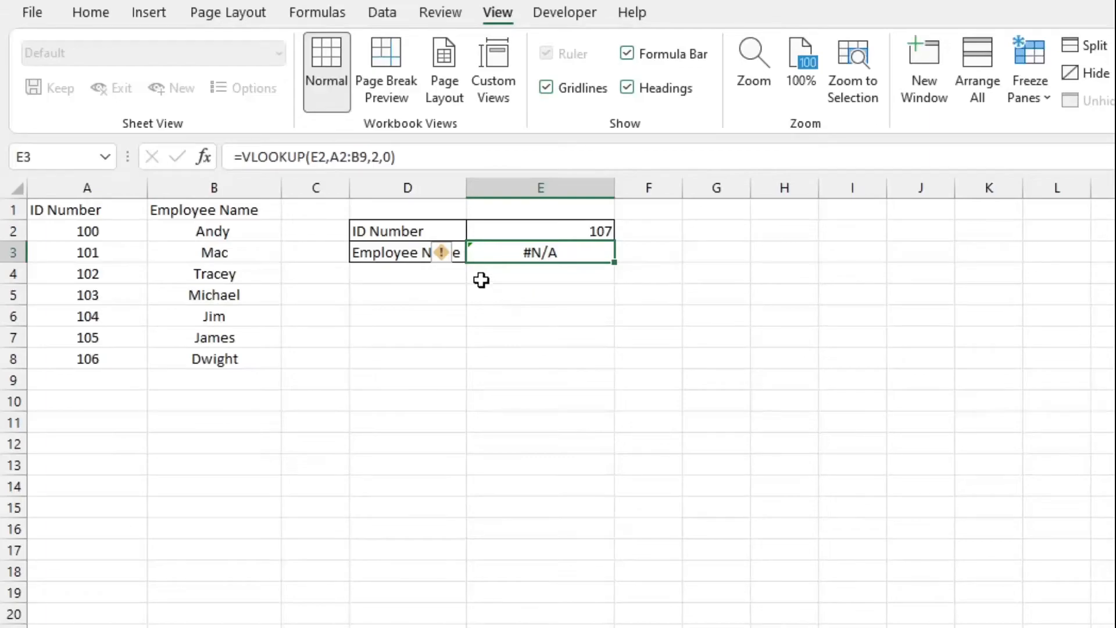
pyautogui.click(243, 155)
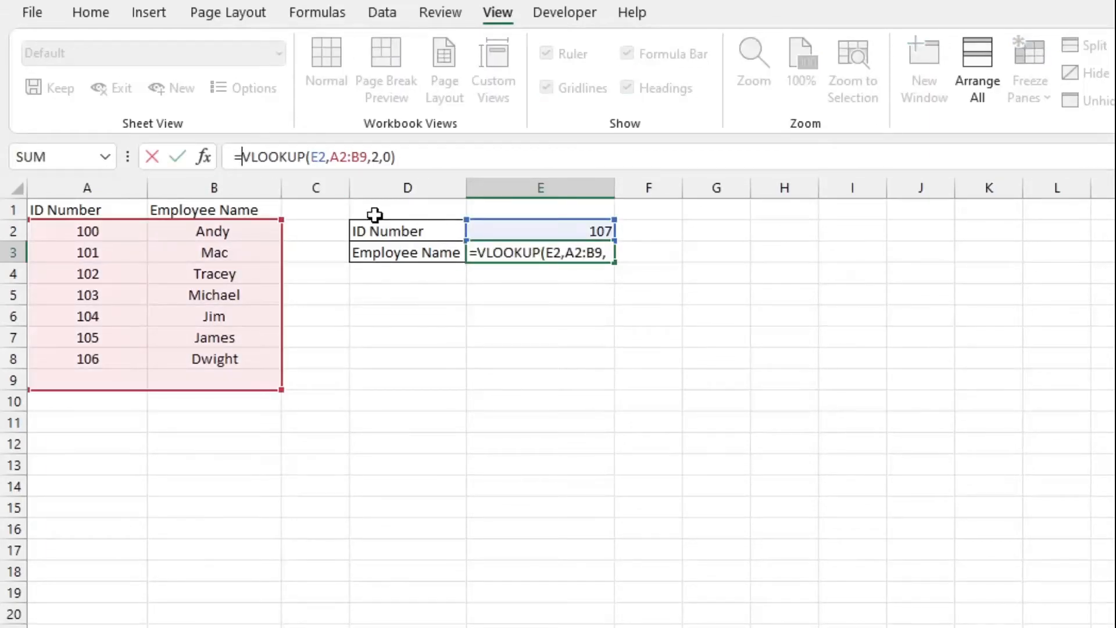
pyautogui.write('IFERROR(')
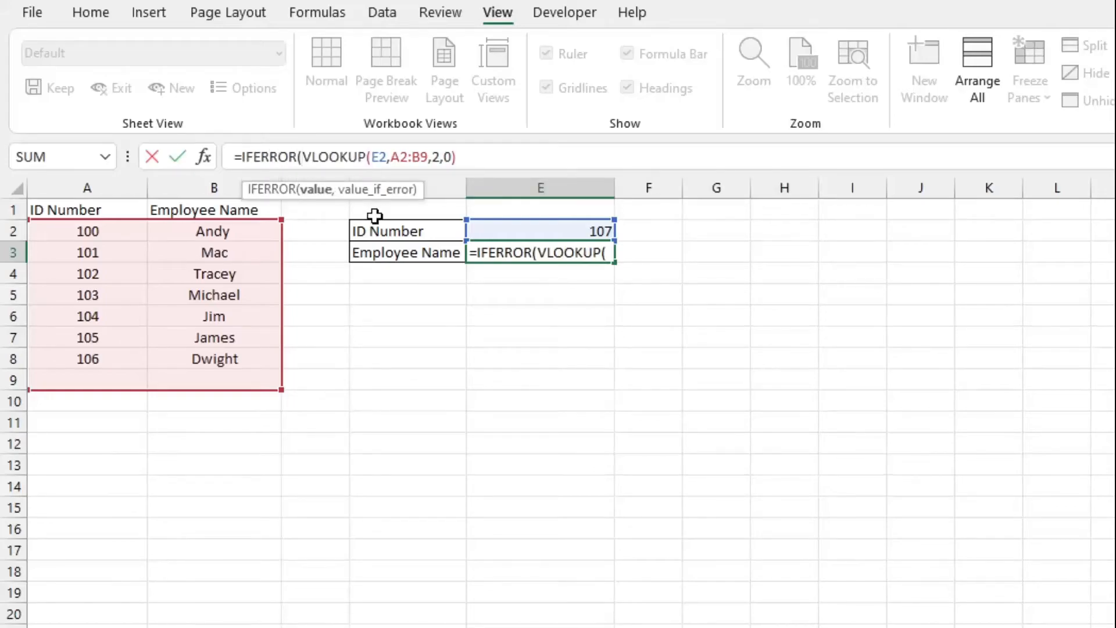
pyautogui.click(467, 162)
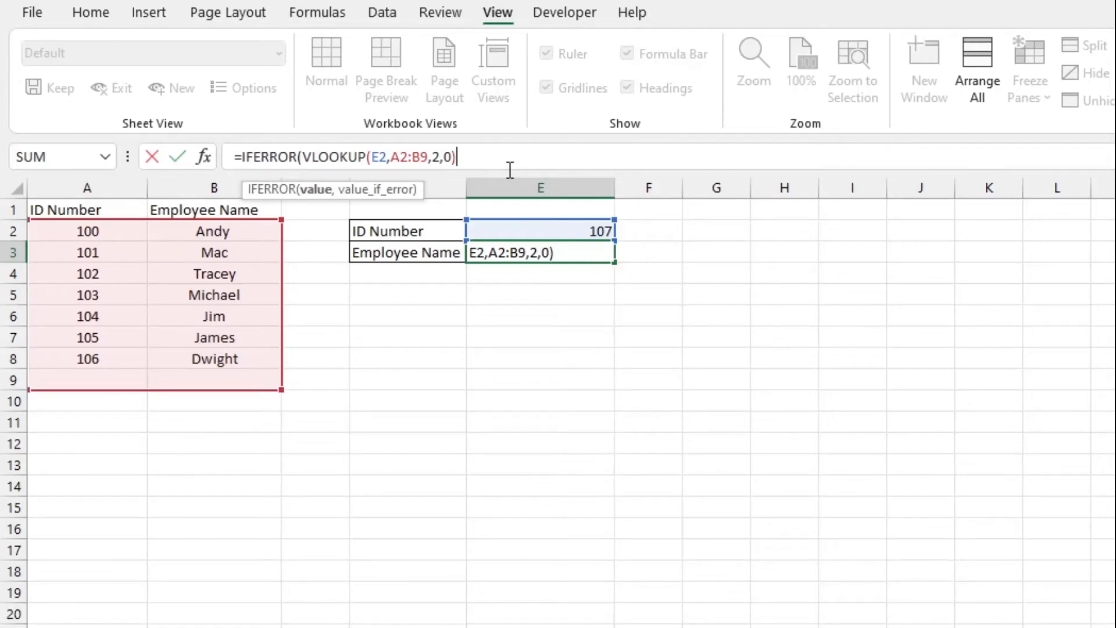
pyautogui.write(',')
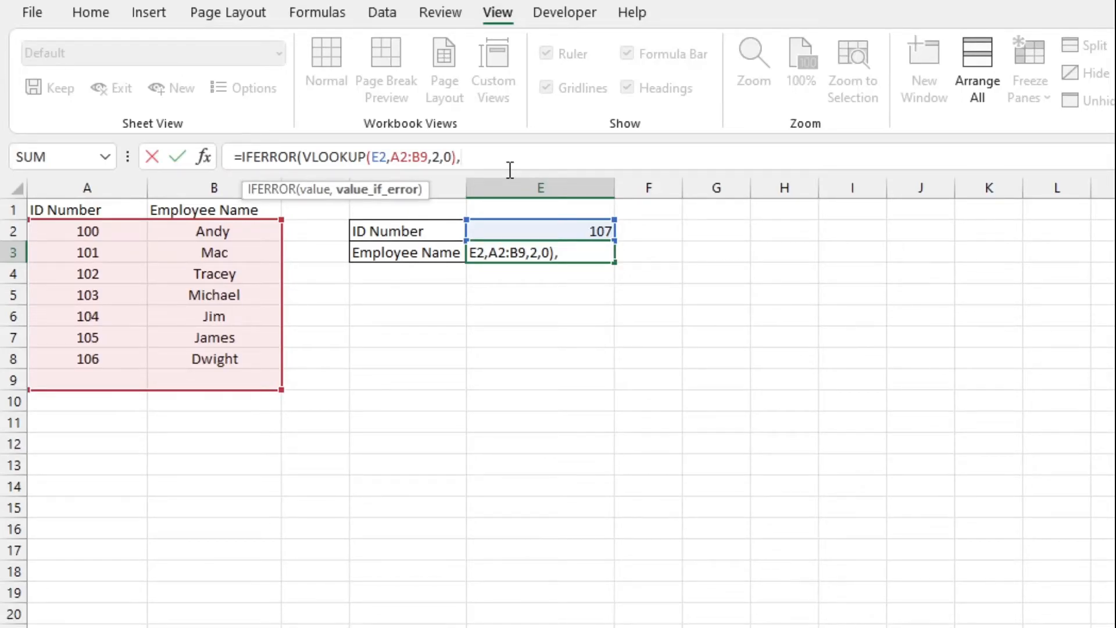
pyautogui.write('""')
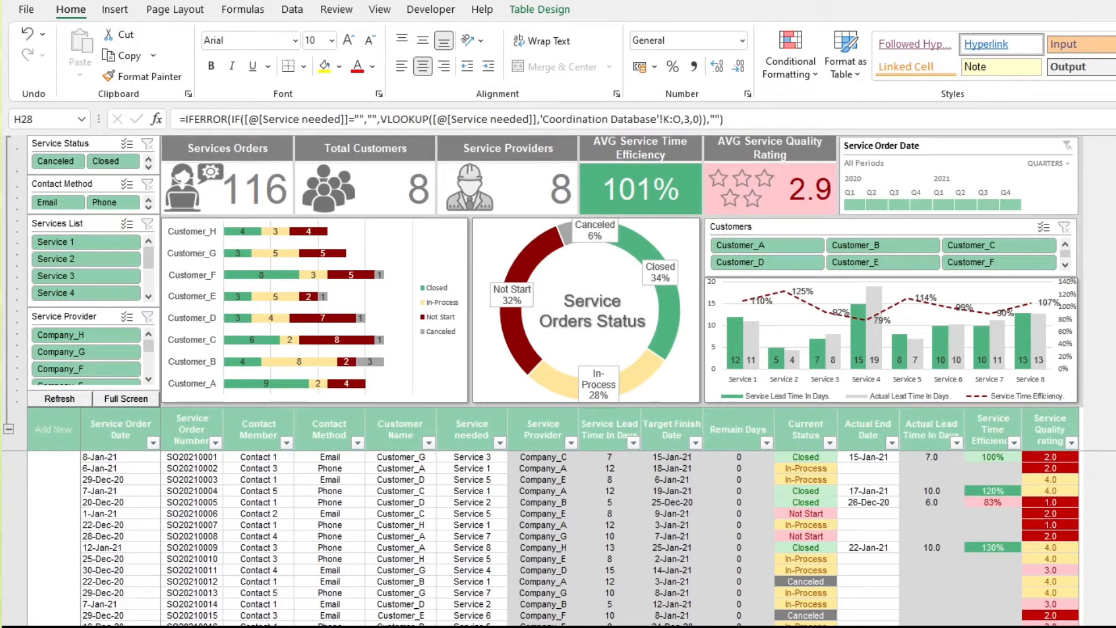
# - In the service orders dashboard, examine the IF, VLOOKUP and IFERROR parts of the formula in the Service Provider column's first row
pyautogui.press('F2')
pyautogui.click(527, 459)
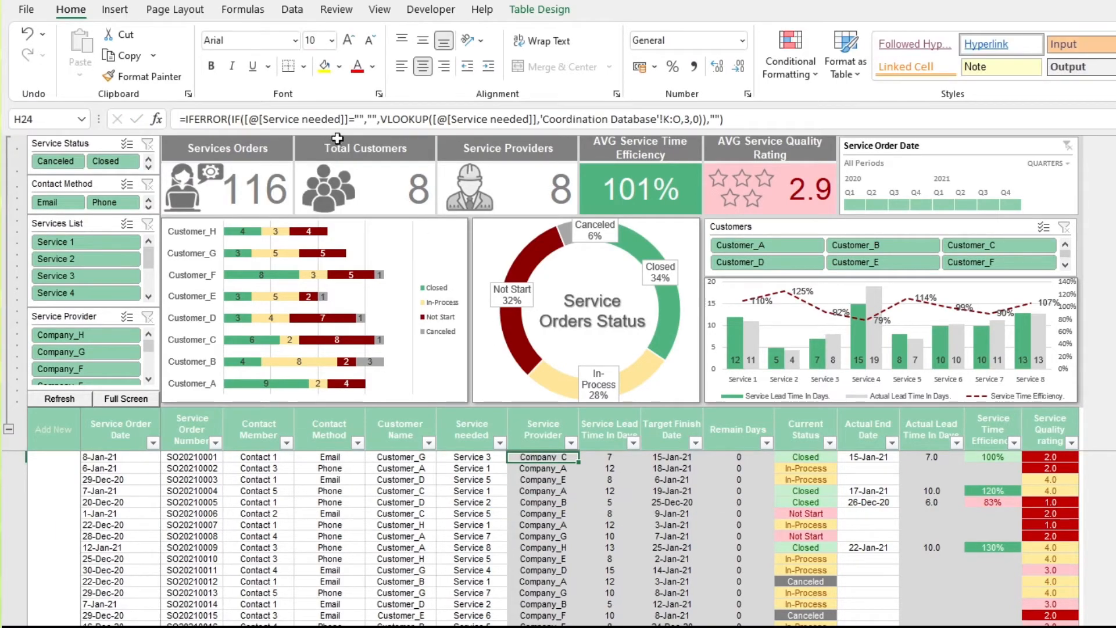
pyautogui.click(399, 119)
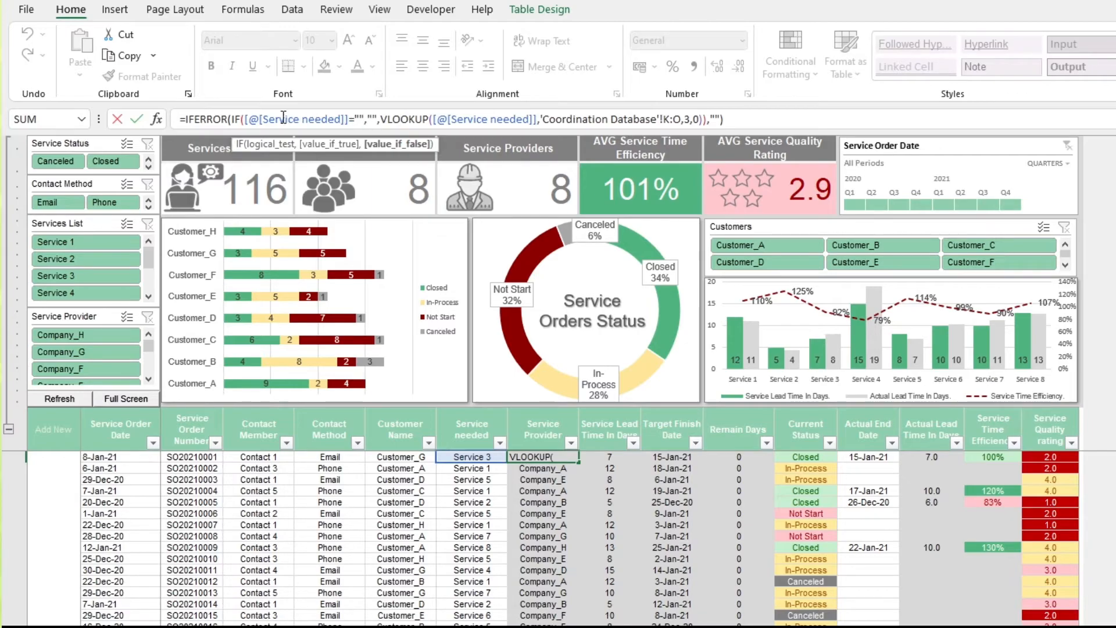
pyautogui.click(361, 119)
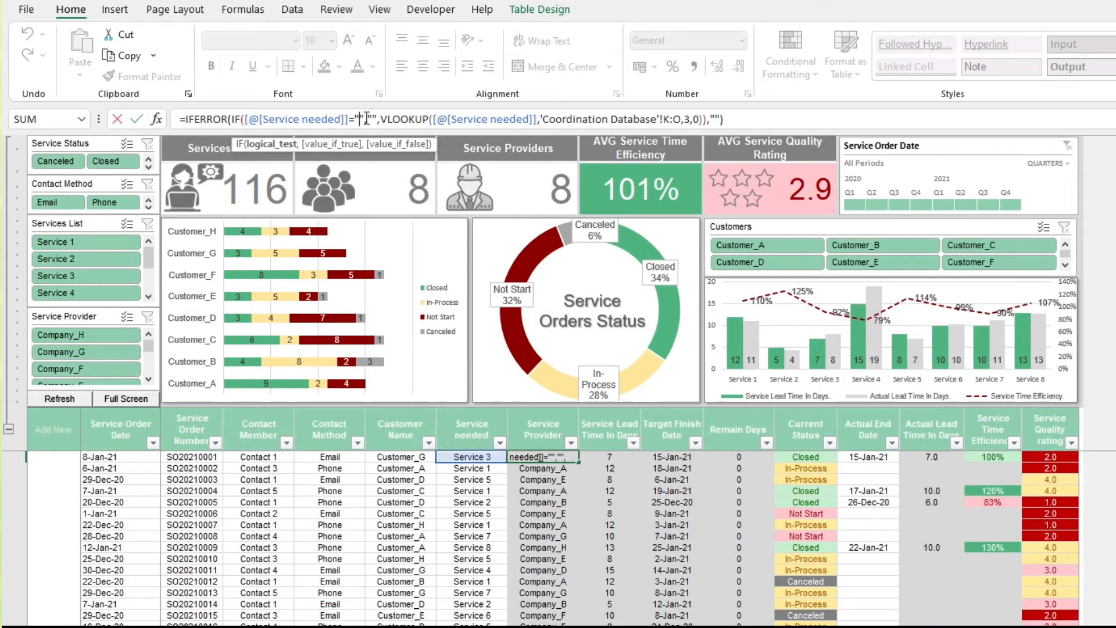
pyautogui.doubleClick(374, 119)
pyautogui.moveTo(381, 119); pyautogui.dragTo(706, 124)
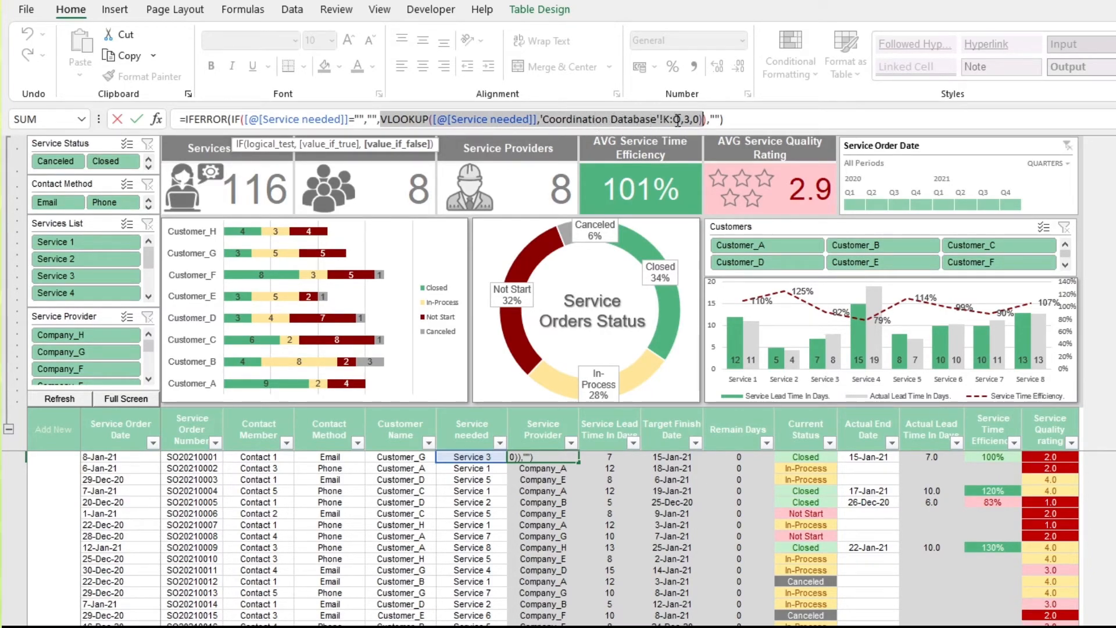
pyautogui.click(708, 119)
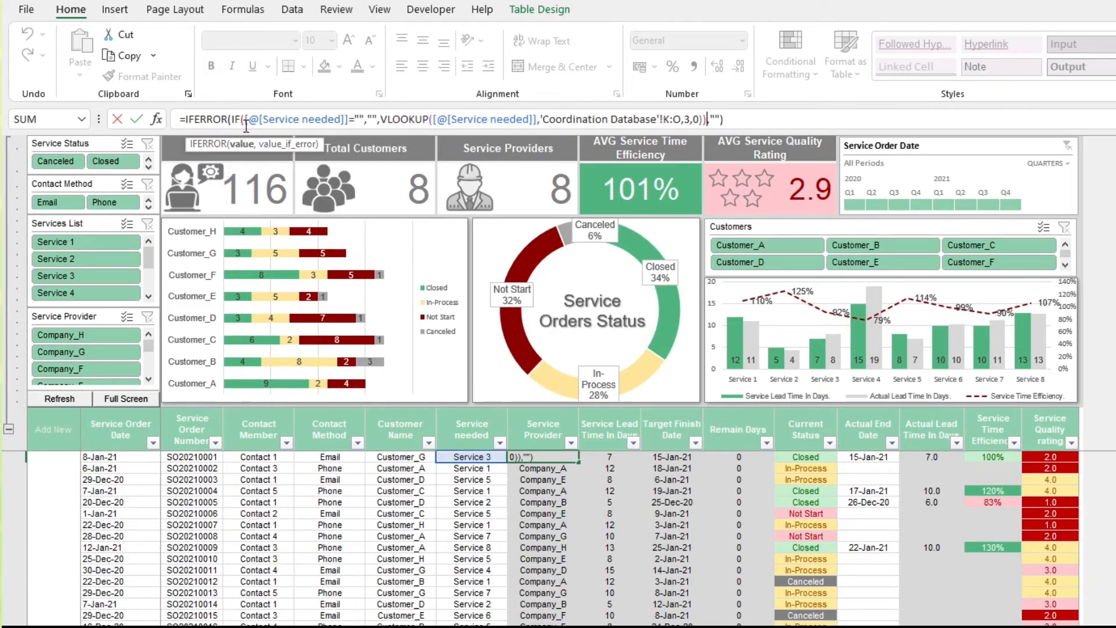
pyautogui.moveTo(222, 120)
pyautogui.mouseDown()
pyautogui.moveTo(179, 121)
pyautogui.moveTo(231, 118)
pyautogui.mouseUp()
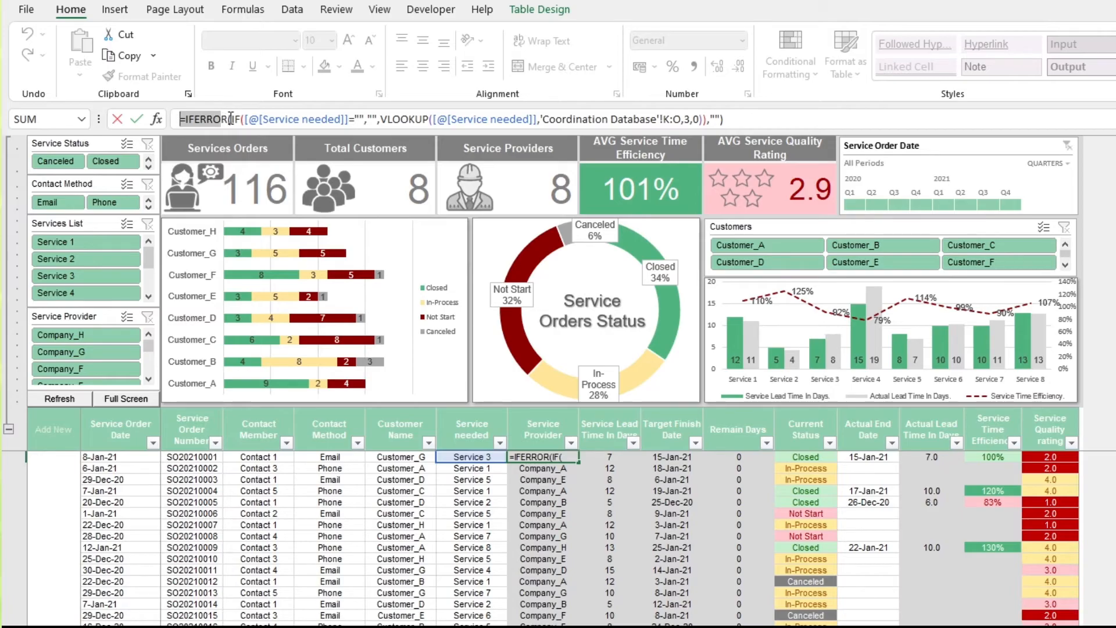